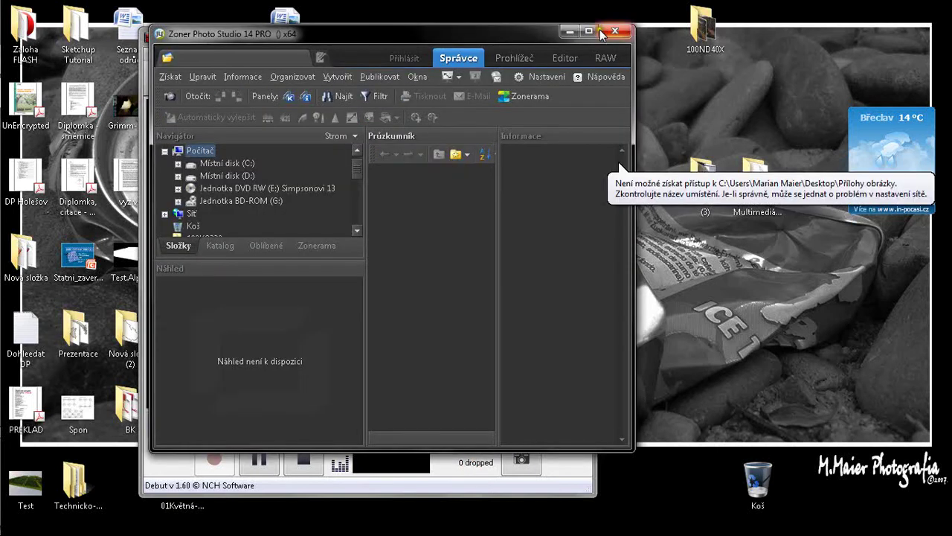
Step: Maximize the Zoner Photo Studio window and open the Obrázky library under Knihovny
left_click(589, 31)
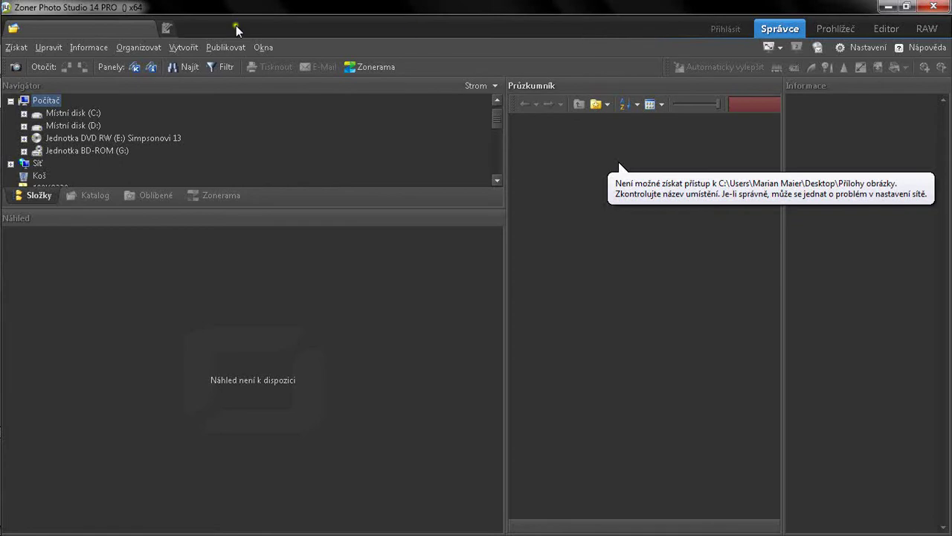
left_click_drag(497, 123, 497, 176)
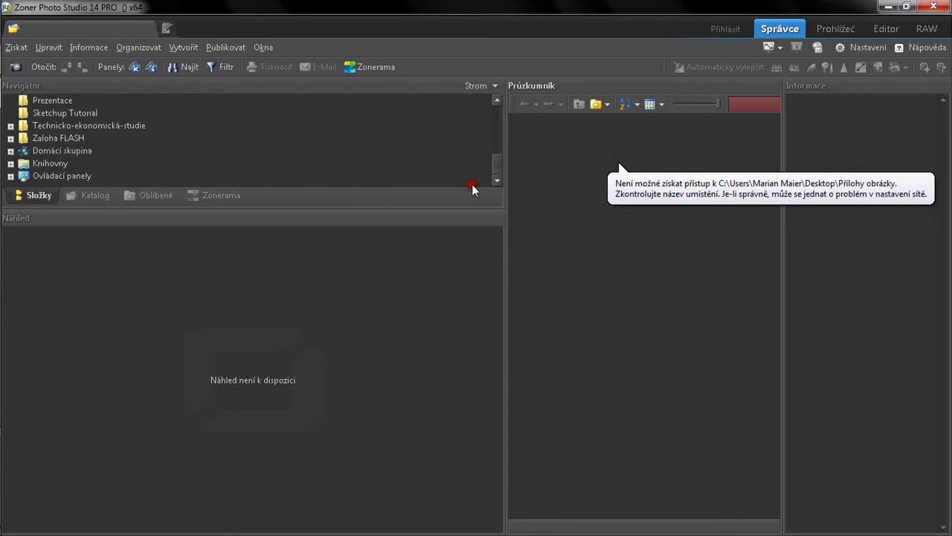
left_click(53, 164)
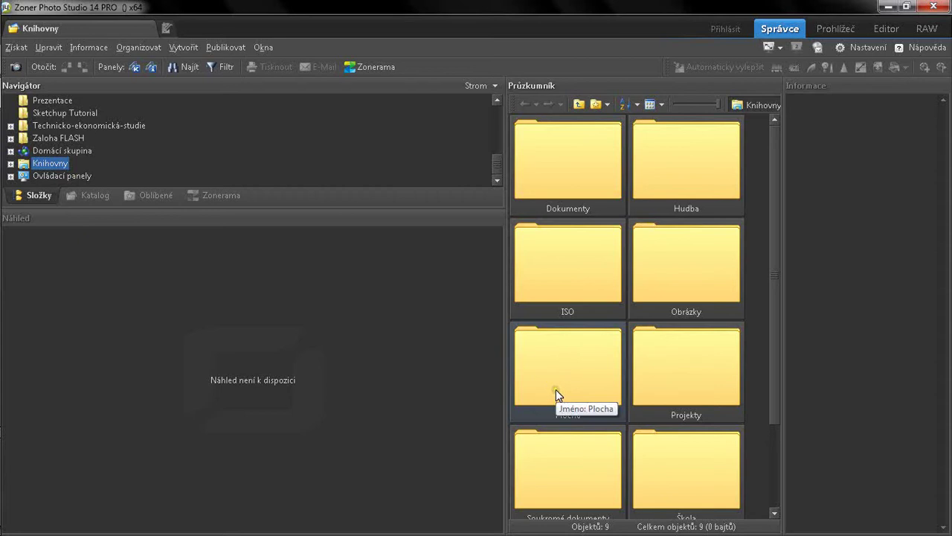
left_click(715, 277)
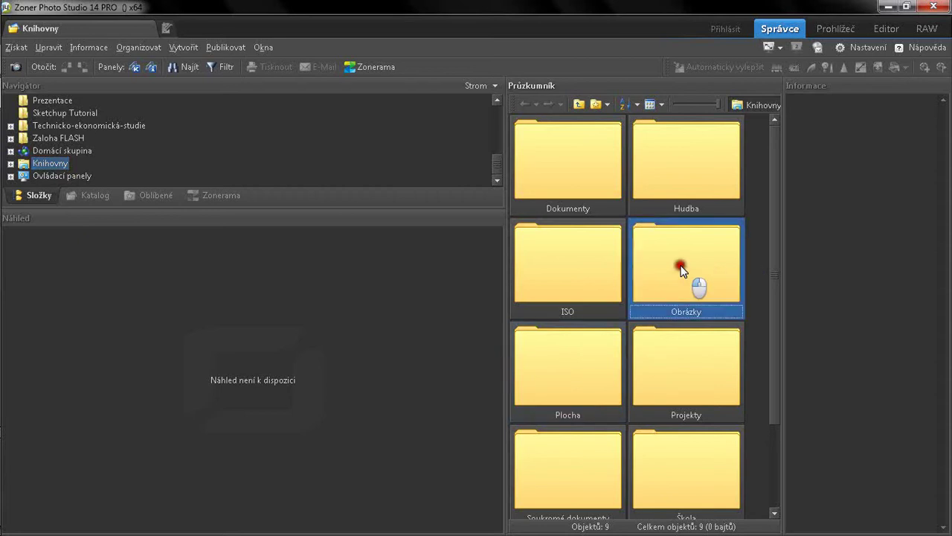
double_click(681, 268)
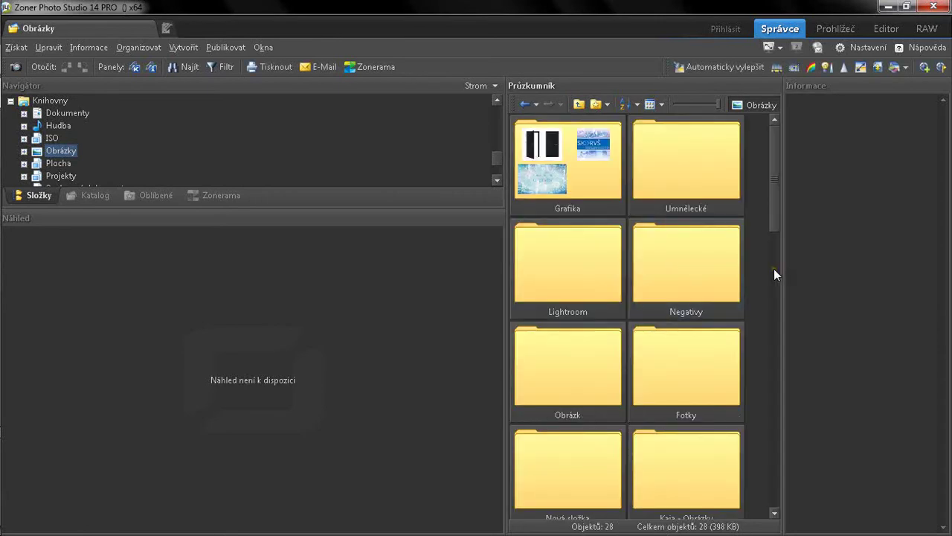
Step: Open the picture folder in the Obrázky library whose name ends in "- Obrázky"
left_click(772, 207)
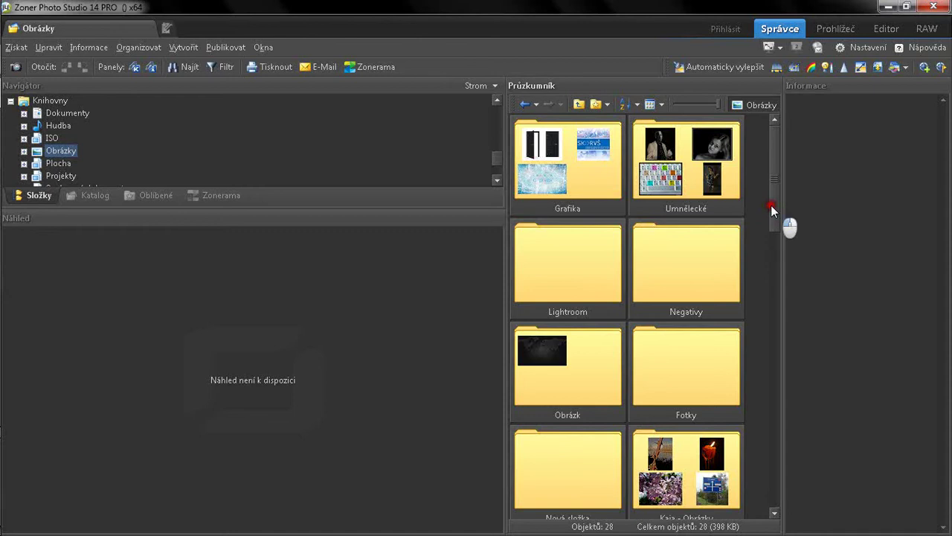
left_click_drag(772, 208, 772, 277)
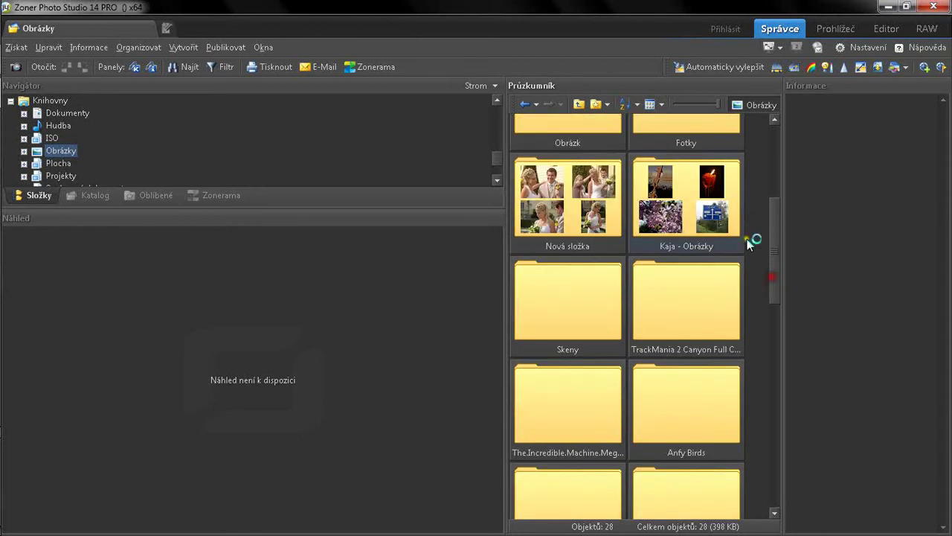
left_click(700, 201)
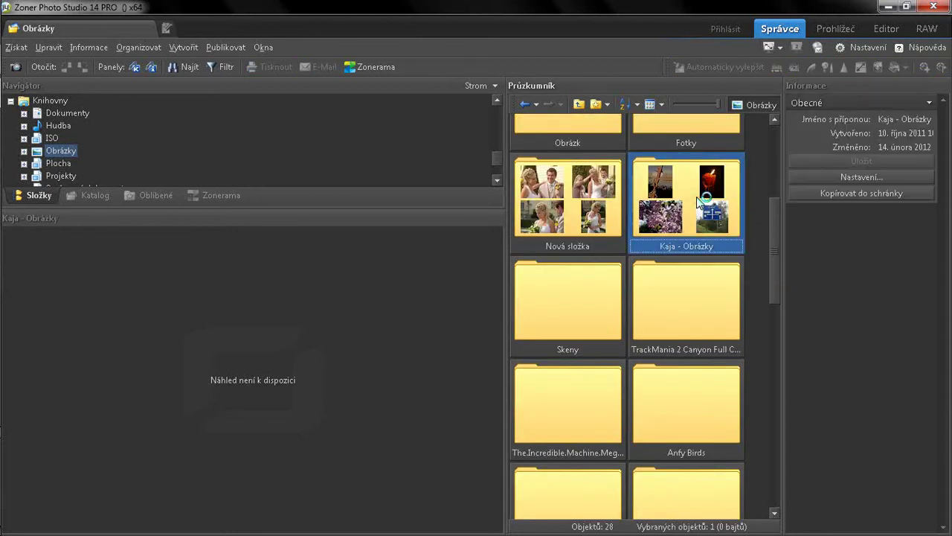
double_click(700, 201)
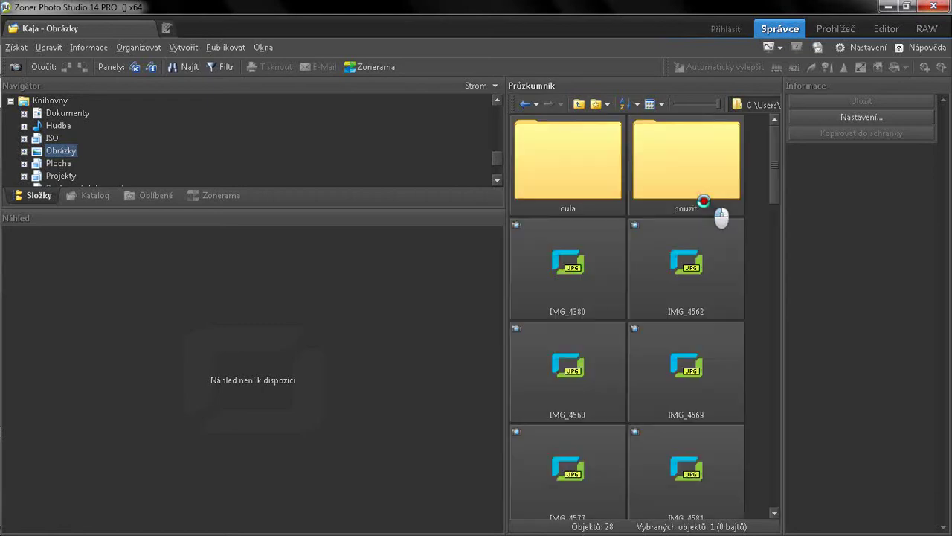
Step: Start an index print (Indexové tisky) of all images in the folder and proceed to the page format settings
left_click(225, 46)
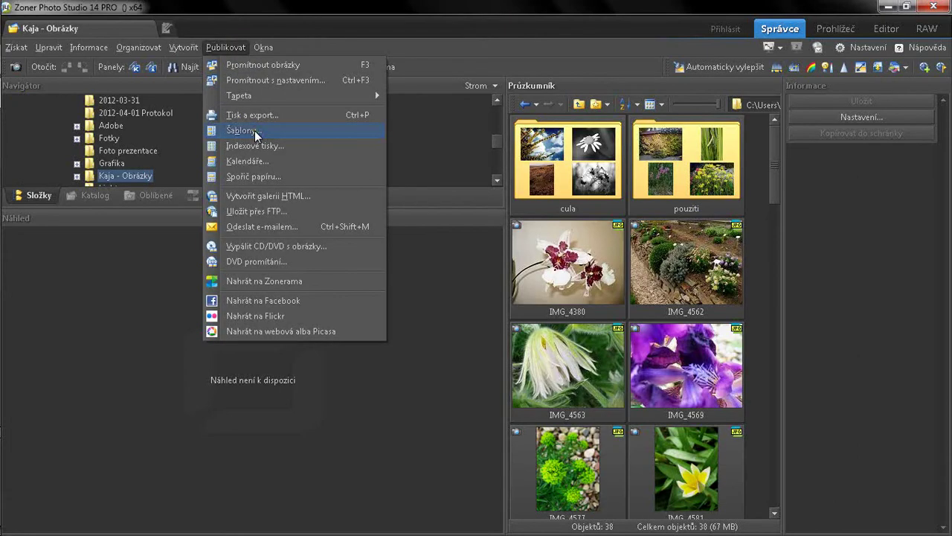
left_click(306, 149)
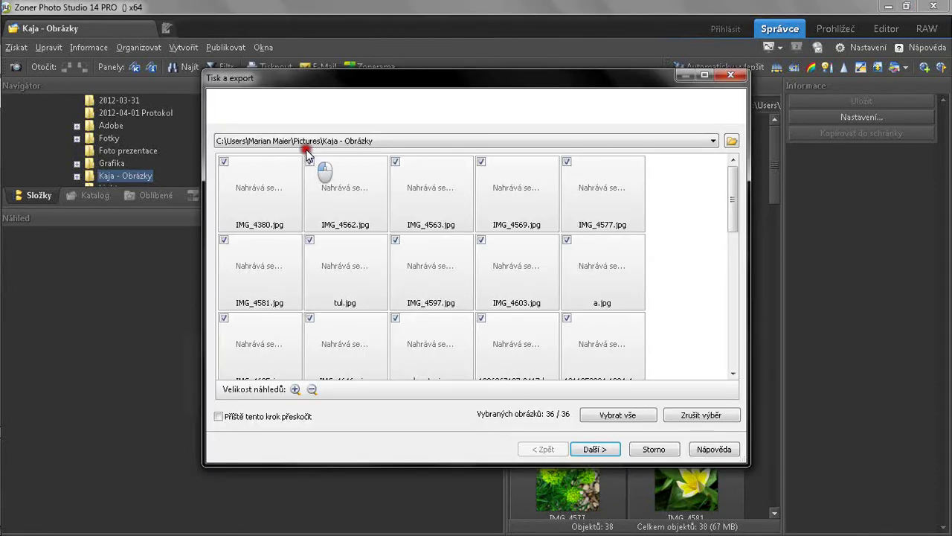
left_click(598, 451)
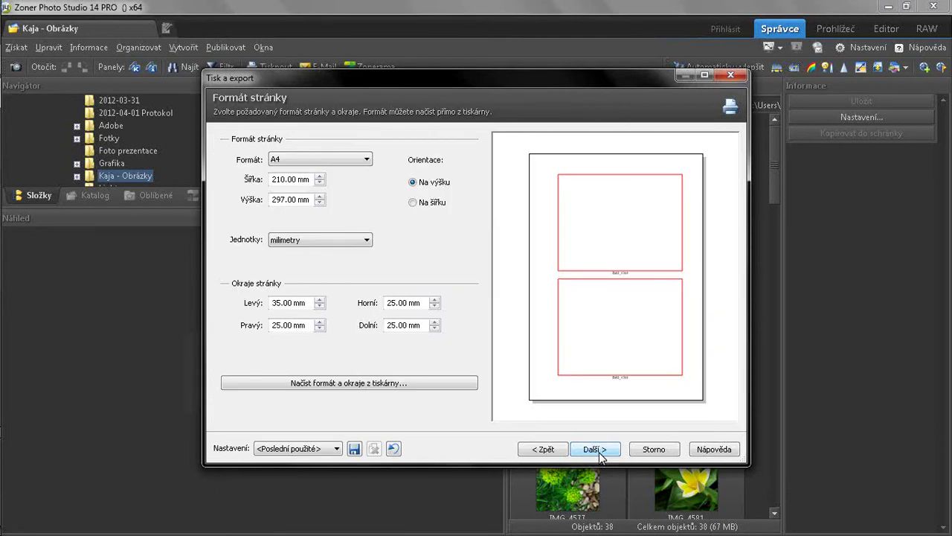
Step: Choose the A4 page format with portrait orientation (Na výšku)
left_click(367, 159)
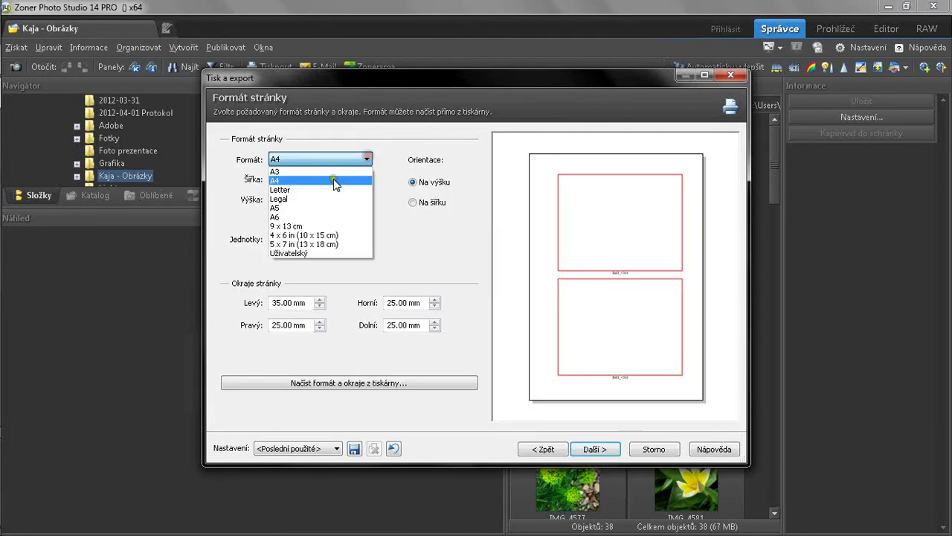
left_click(334, 181)
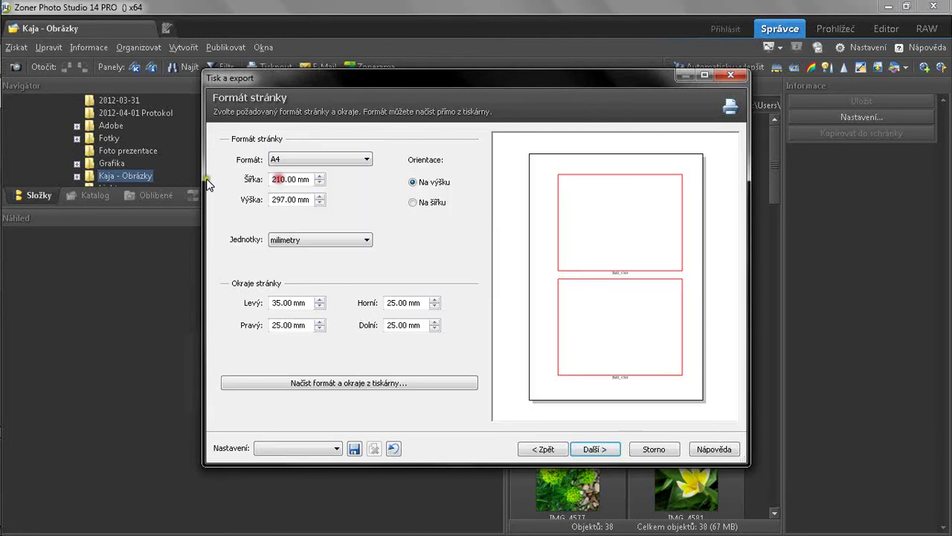
left_click(412, 204)
left_click(413, 183)
Step: Load the <Výchozí> settings preset, set the left page margin to 35 mm and proceed to the index print parameters
left_click(336, 448)
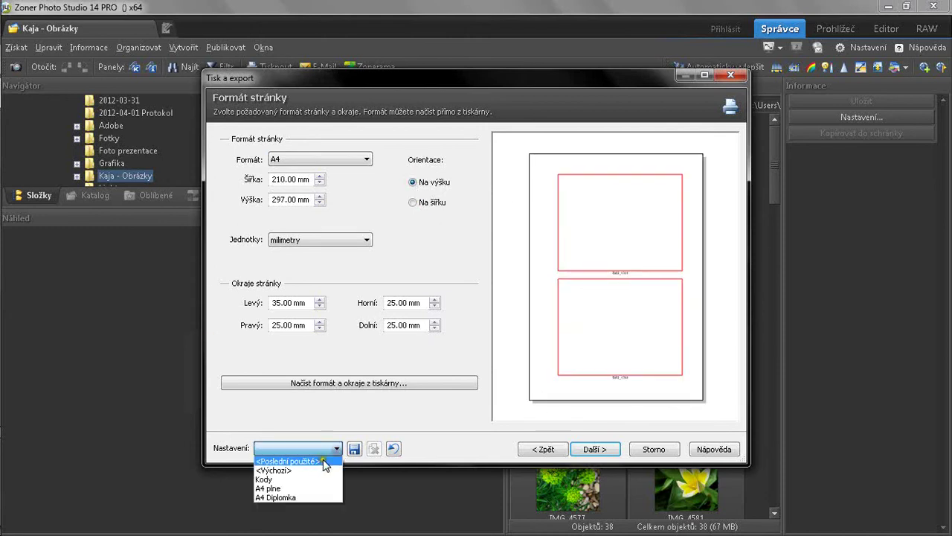
left_click(307, 470)
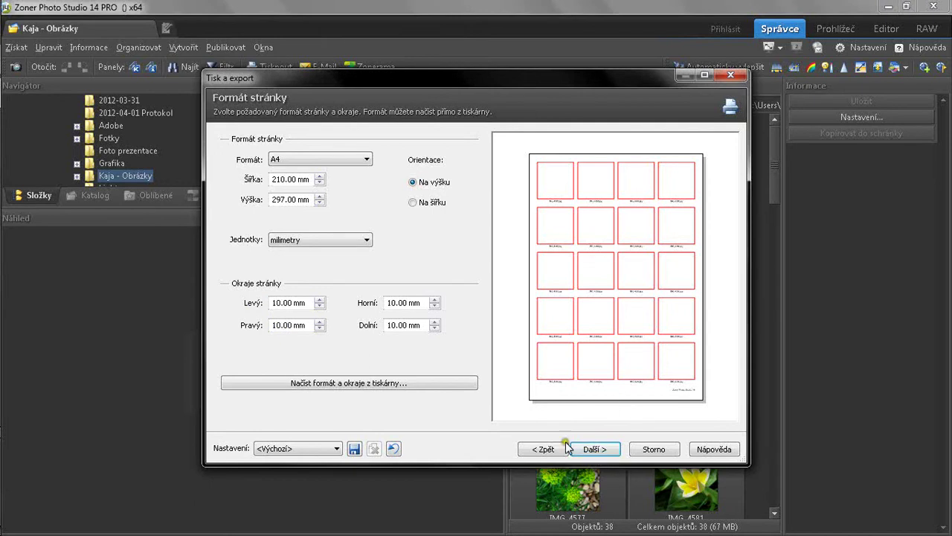
left_click_drag(280, 302, 270, 303)
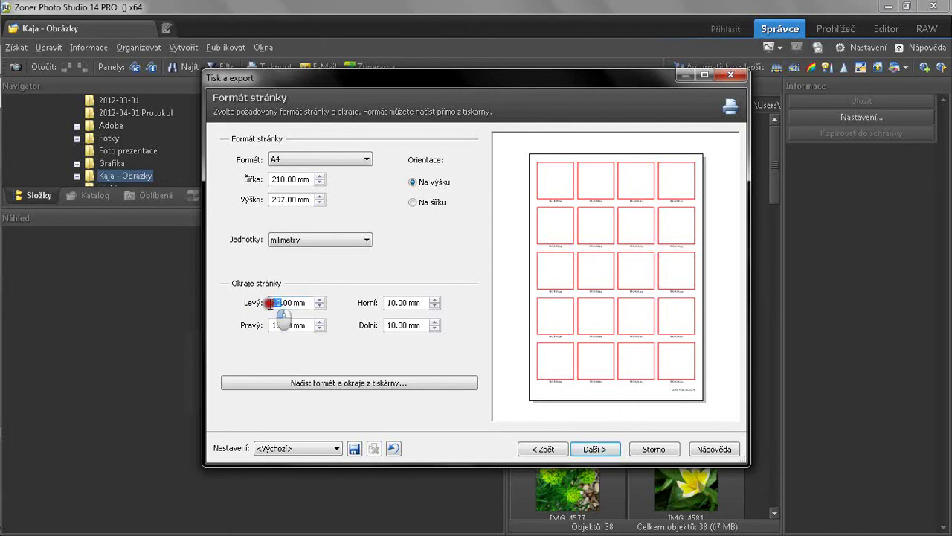
type("35")
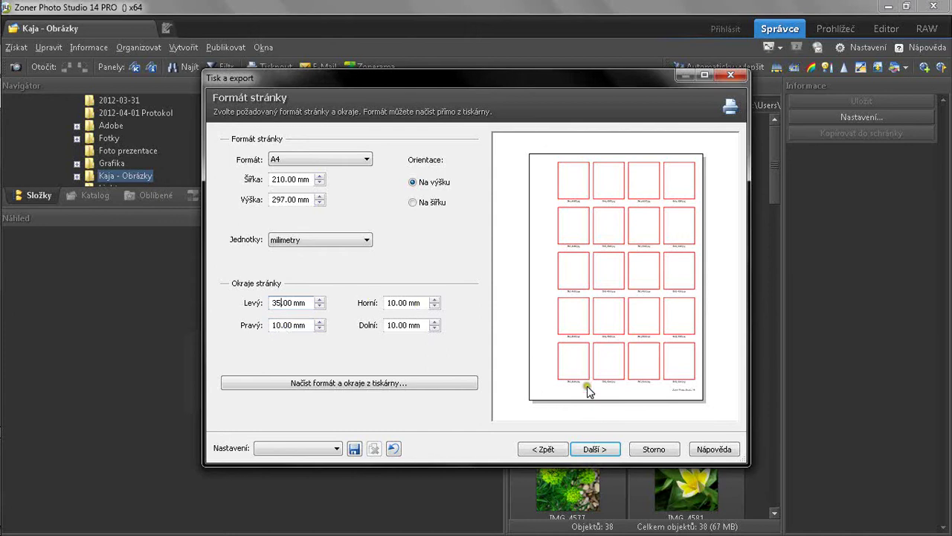
left_click(590, 452)
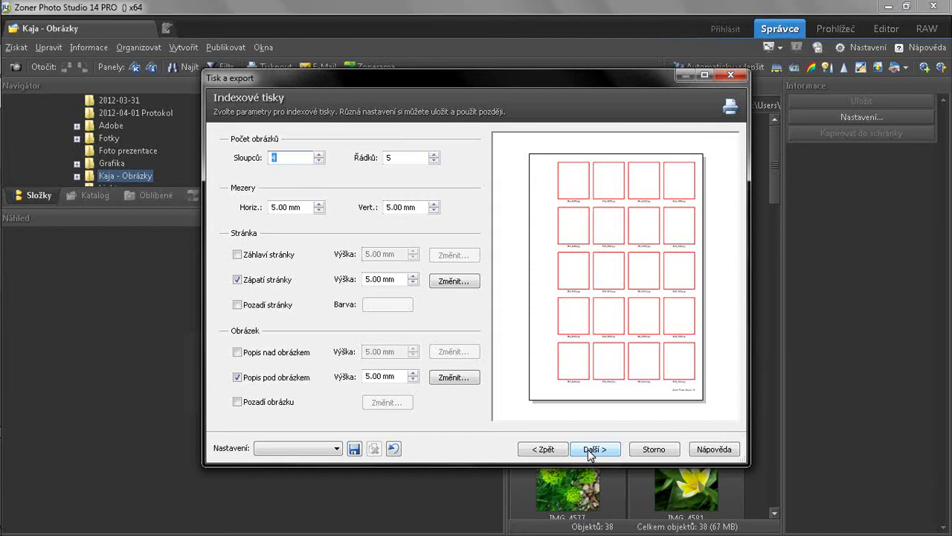
Step: Set the index print to 1 column and 2 rows, and turn off the page footer and the caption below images
left_click(454, 228)
left_click(238, 156)
left_click(376, 159)
left_click(264, 157)
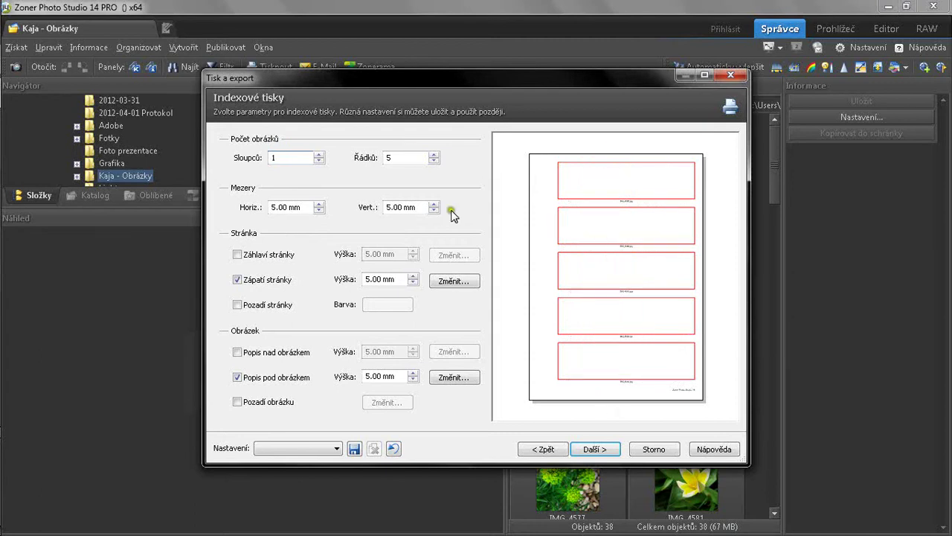
double_click(406, 158)
type("2")
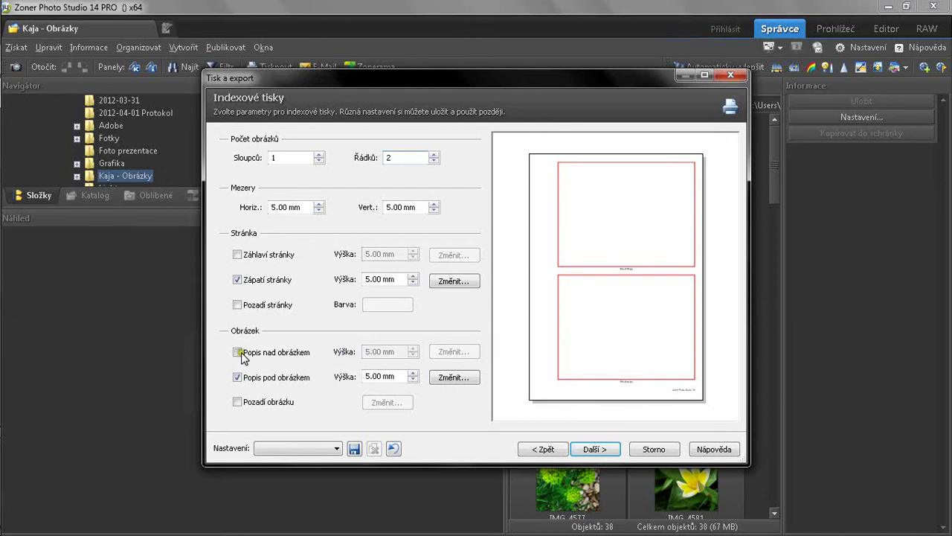
left_click(238, 279)
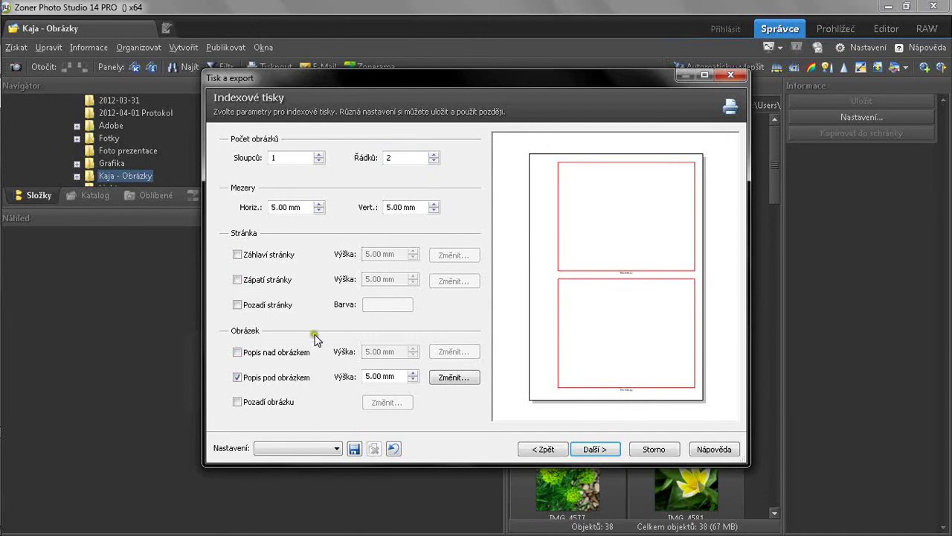
left_click(239, 377)
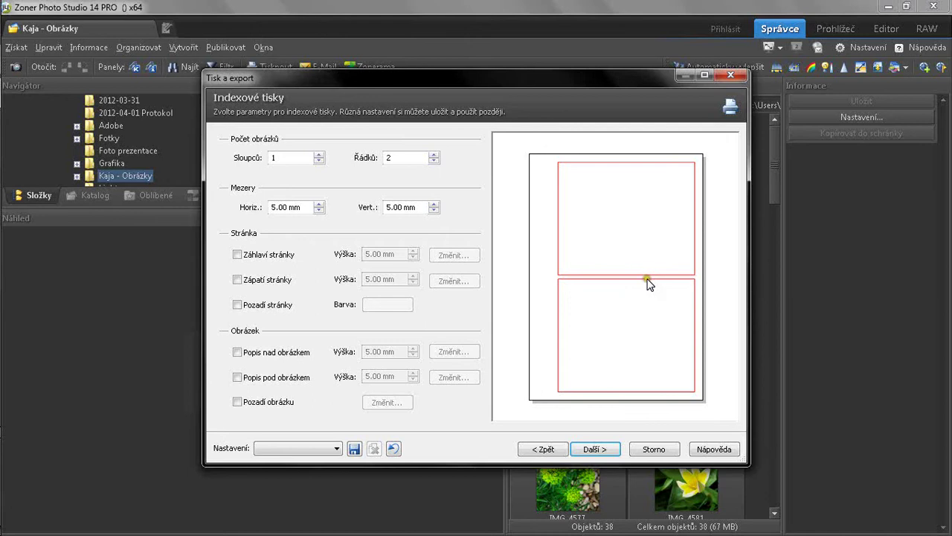
Step: Set the gaps between images to 8 mm horizontally and 20 mm vertically, and proceed to the image insertion settings
double_click(318, 203)
left_click(434, 204)
left_click(434, 204)
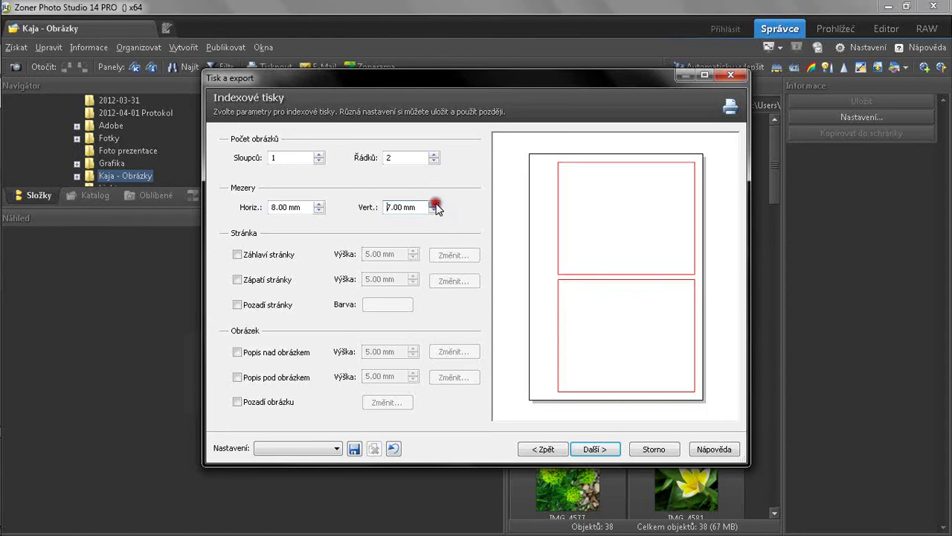
left_click(435, 204)
left_click(435, 204)
left_click(435, 204)
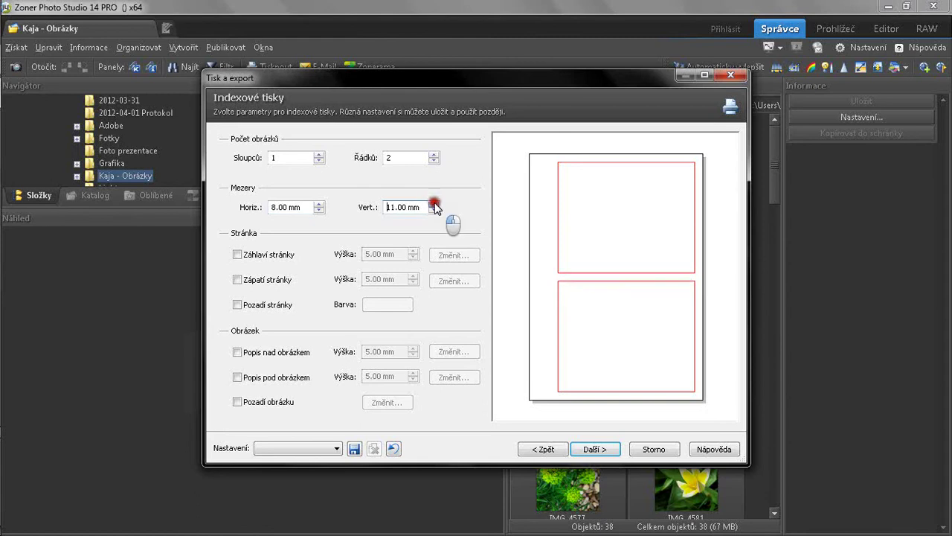
left_click(434, 204)
left_click(434, 205)
left_click(435, 205)
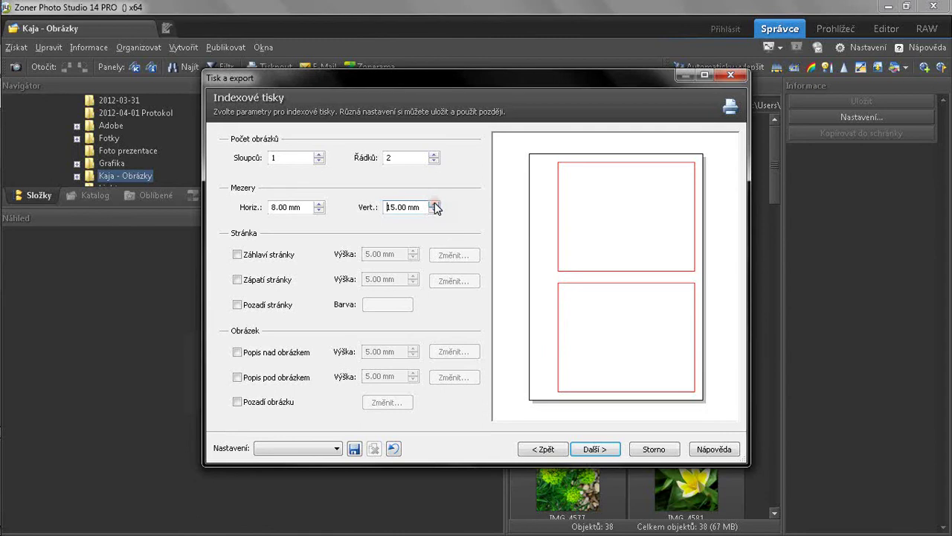
left_click(434, 205)
left_click(434, 204)
left_click(434, 204)
left_click(434, 205)
left_click(435, 205)
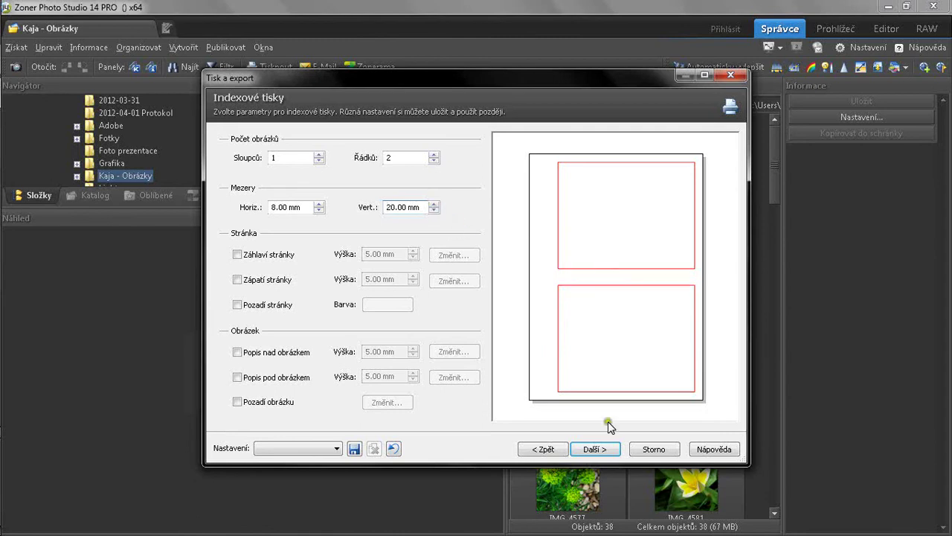
left_click(595, 449)
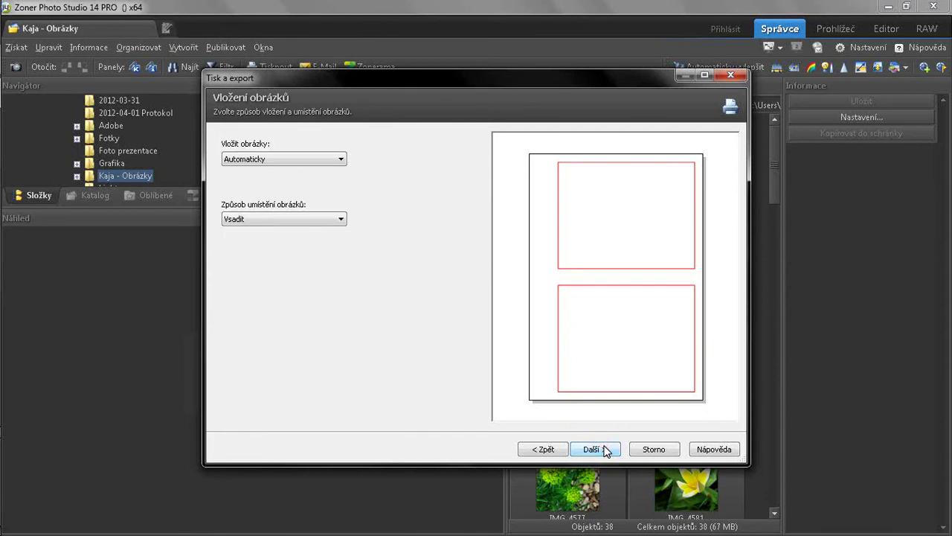
Step: Set the image placement method to Vsadit and the insertion to Automaticky, and proceed to the template page layout
left_click(341, 219)
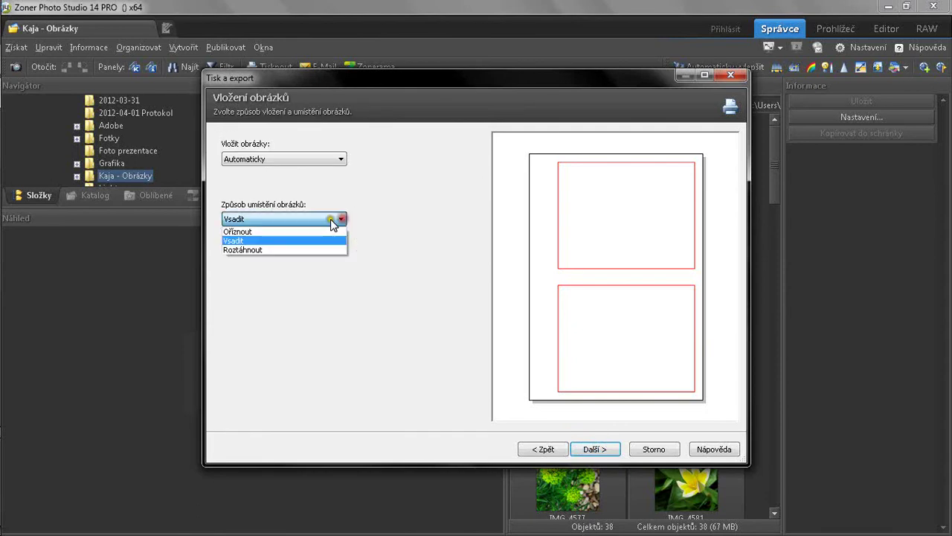
left_click(249, 240)
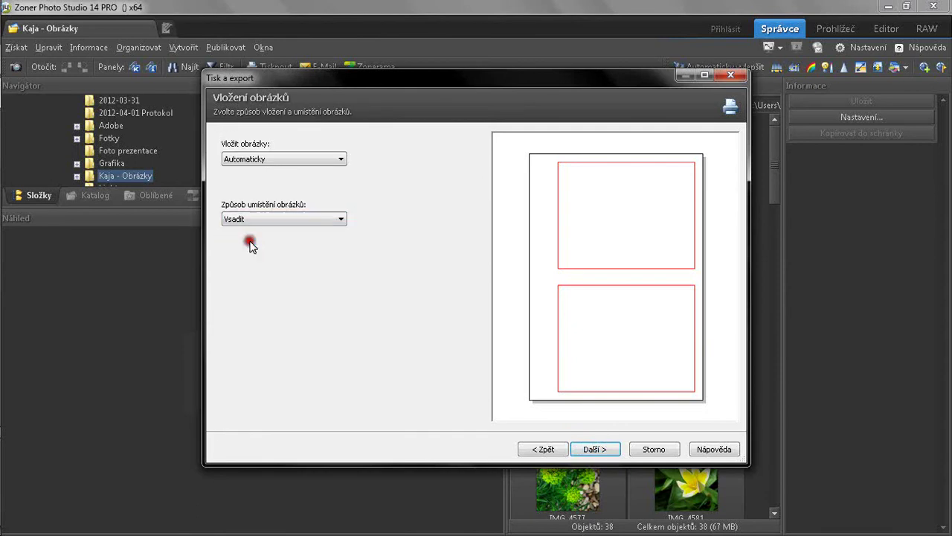
left_click(256, 158)
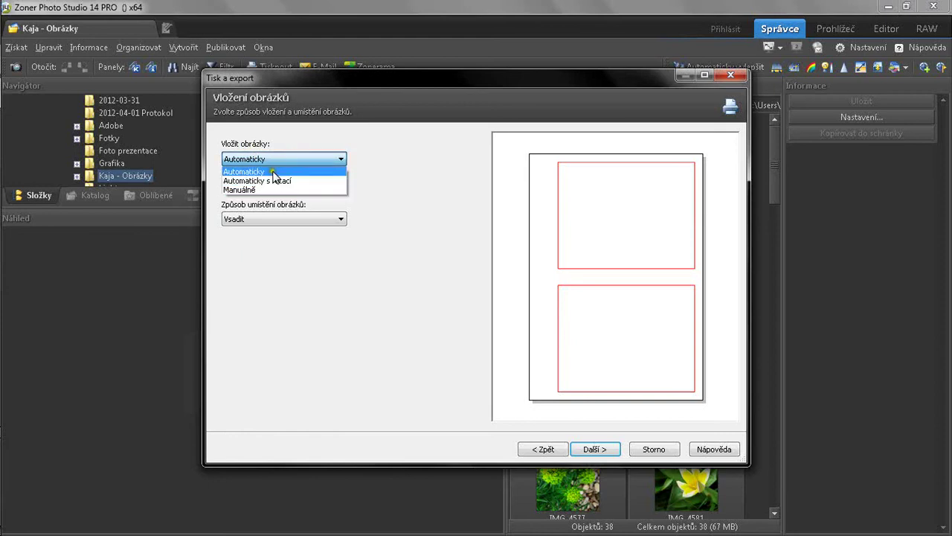
left_click(273, 173)
left_click(600, 448)
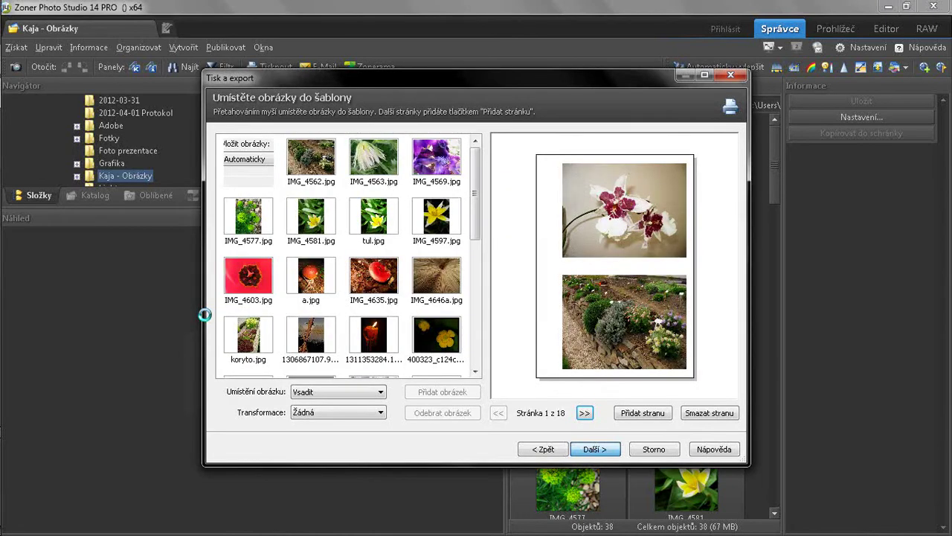
Step: Check the images placed on pages 1 and 2 of the template
left_click(644, 363)
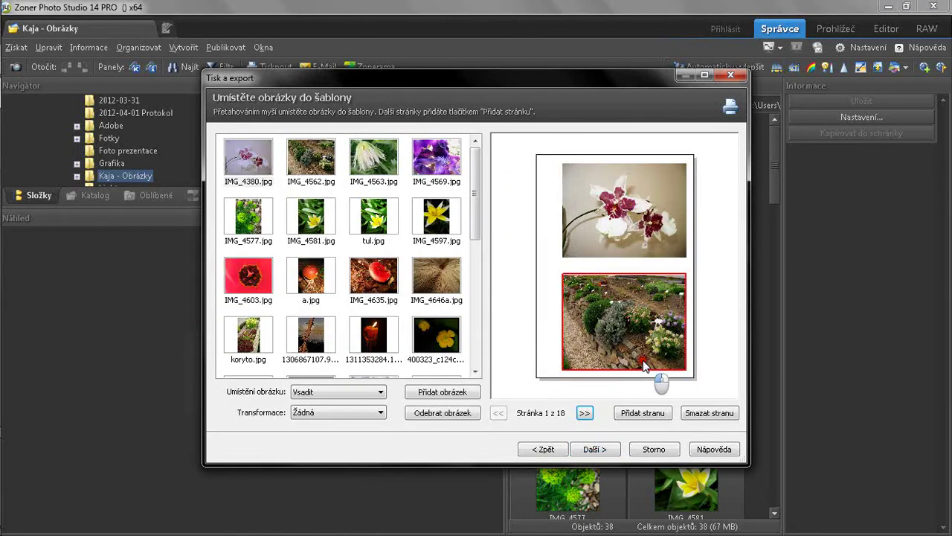
left_click(641, 256)
left_click(583, 412)
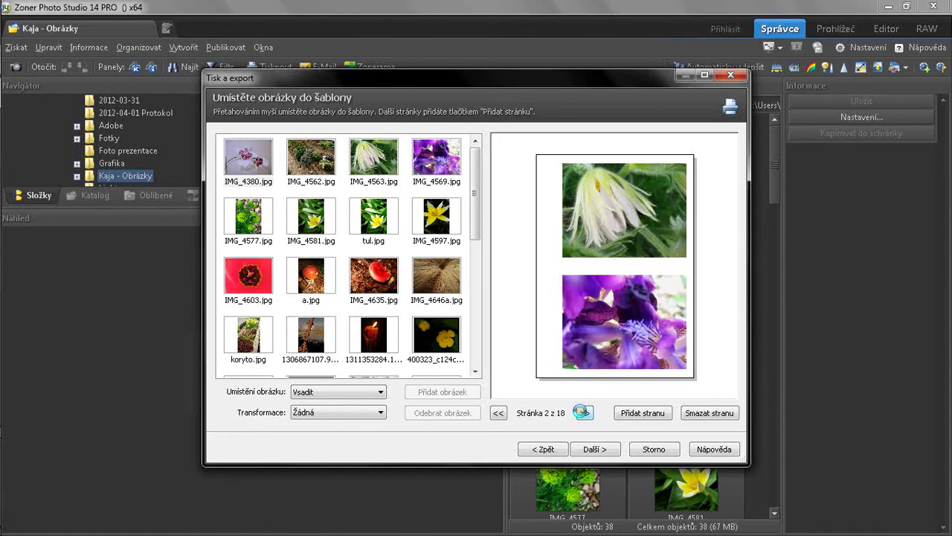
left_click(604, 249)
left_click(596, 315)
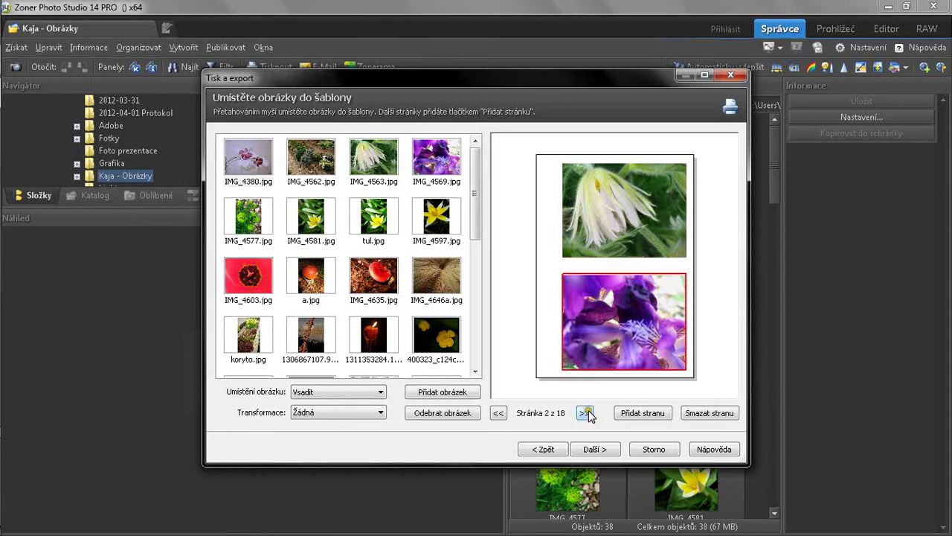
Step: Check the images placed on pages 3 and 4 of the template
left_click(586, 413)
left_click(597, 195)
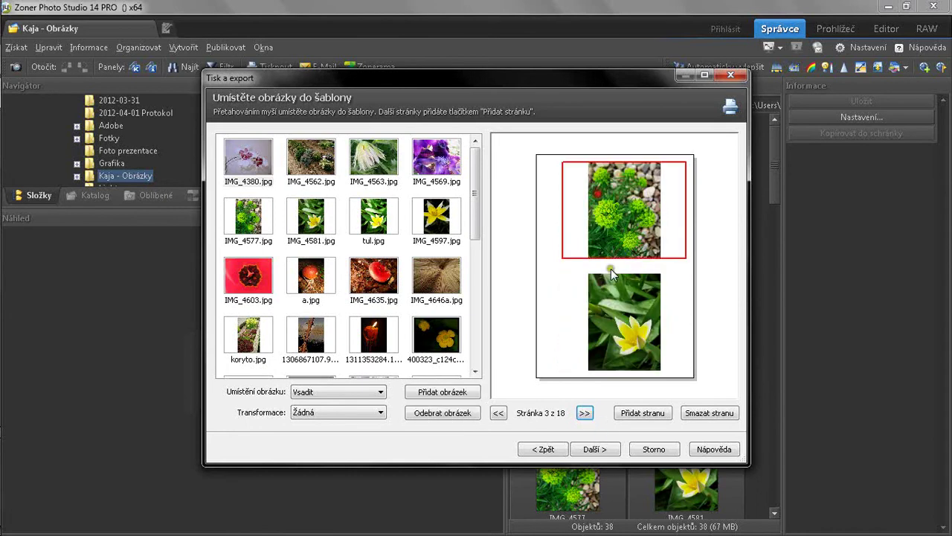
left_click(616, 342)
left_click(593, 414)
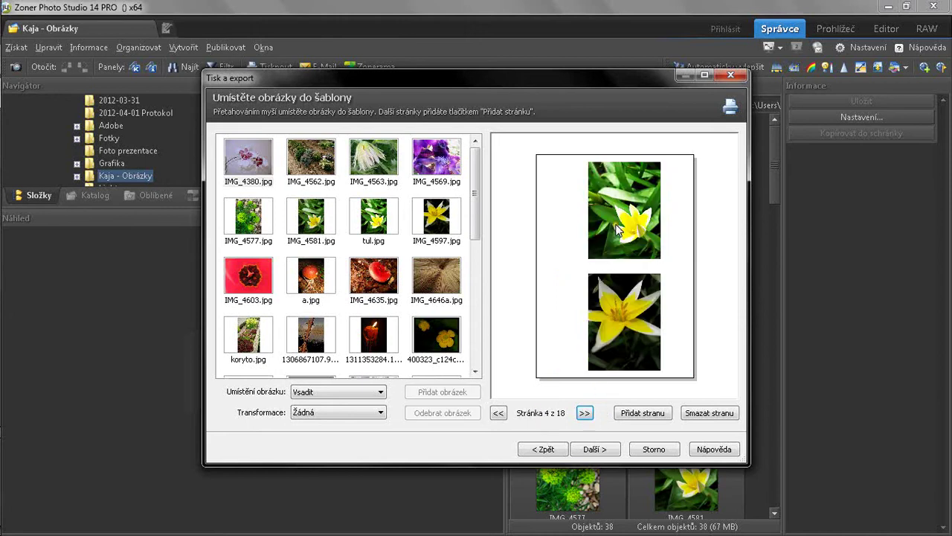
left_click(615, 212)
left_click(611, 295)
Step: Finish the page layout and export the document to PDF with the preset export parameters, saving it in the Plocha folder
left_click(605, 451)
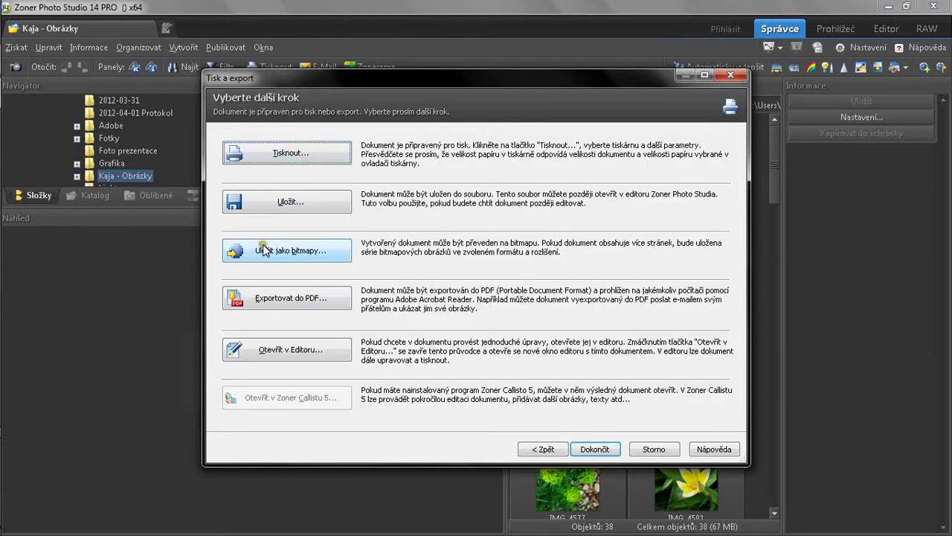
left_click(304, 298)
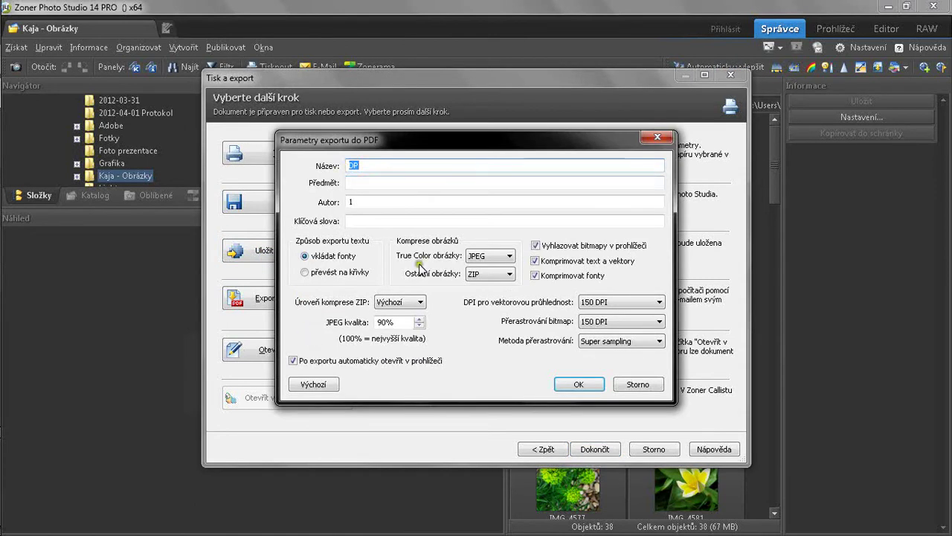
left_click(579, 385)
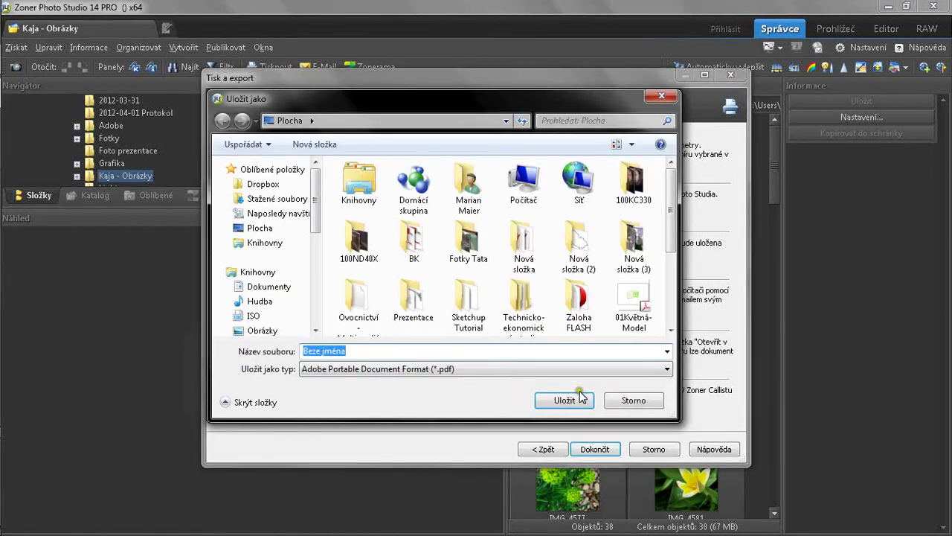
left_click(253, 228)
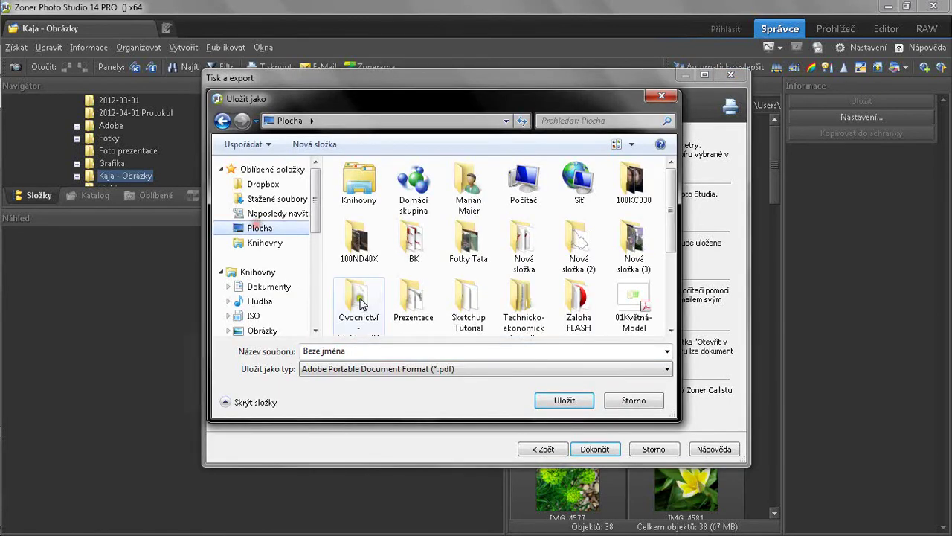
double_click(359, 350)
left_click(572, 401)
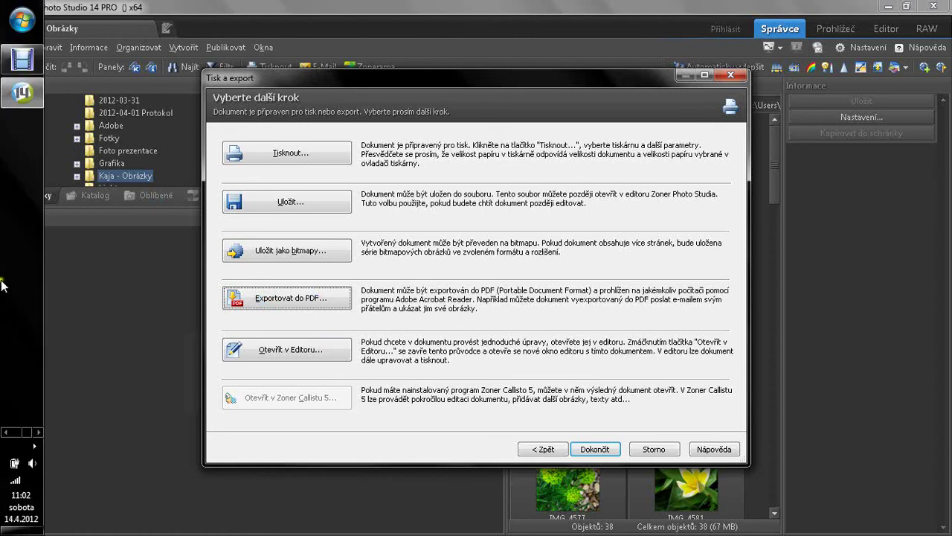
left_click(21, 60)
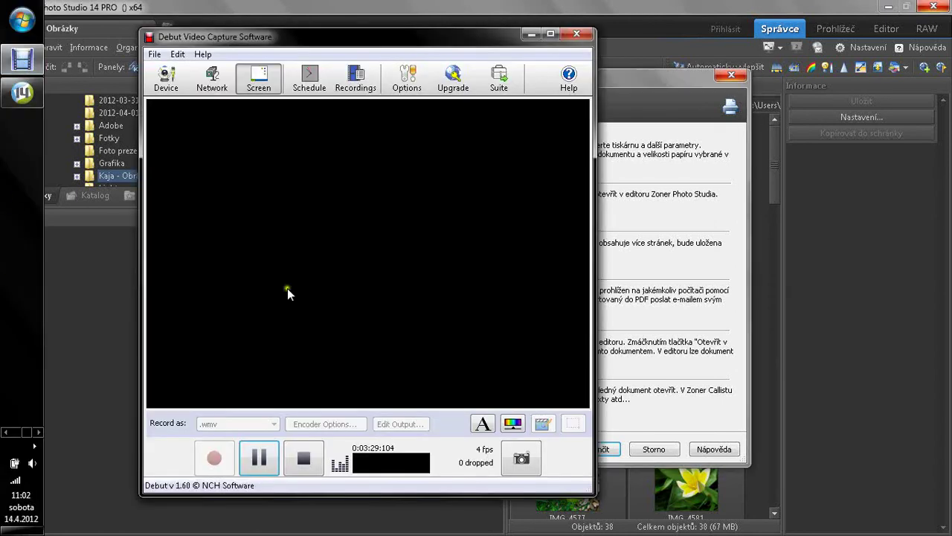